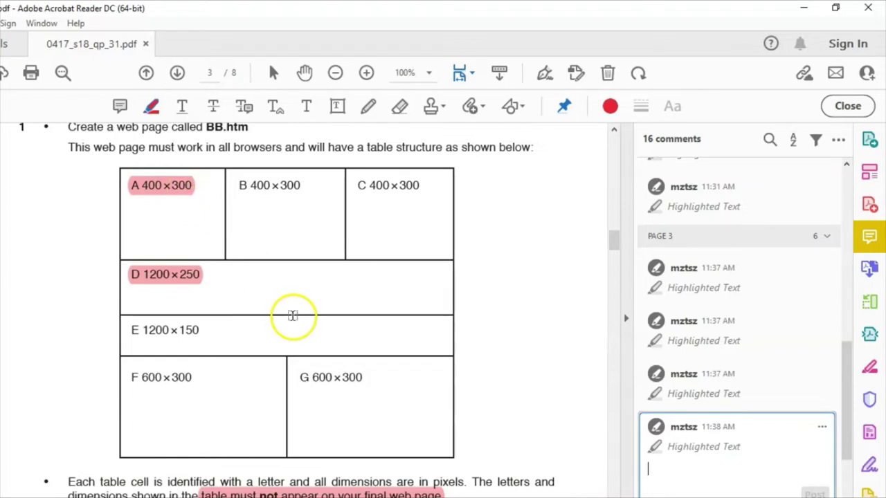
Read the table requirements in the question paper, then switch to the BB.htm page in Expression Web
{"action": "scroll", "coordinate": [294, 339], "scroll_direction": "down", "scroll_amount": 5}
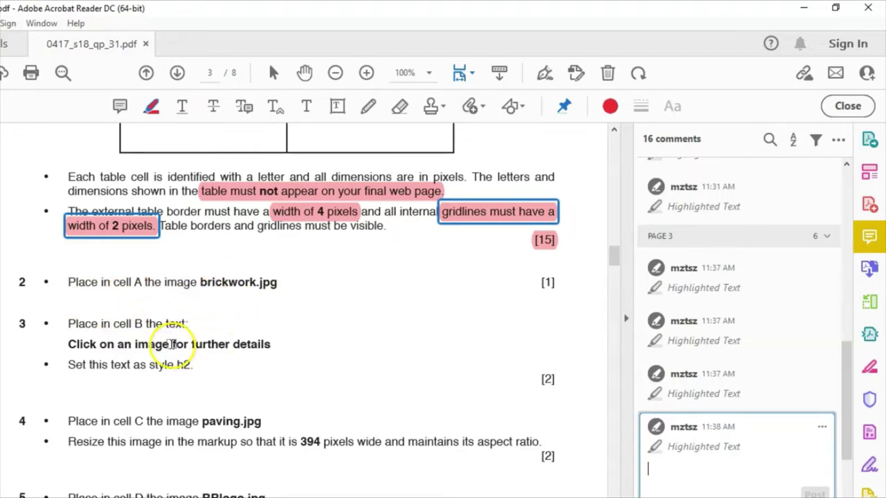
{"action": "key", "text": "alt+Tab"}
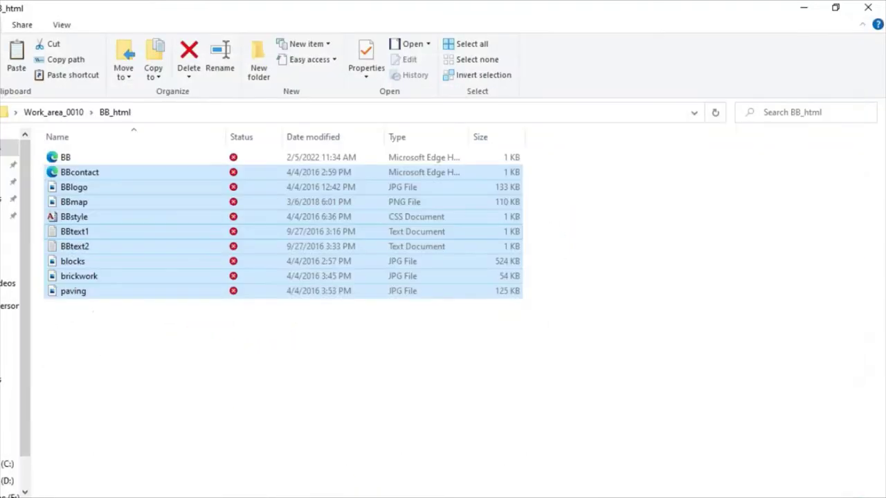
{"action": "key", "text": "alt+Tab"}
{"action": "left_click", "coordinate": [397, 493]}
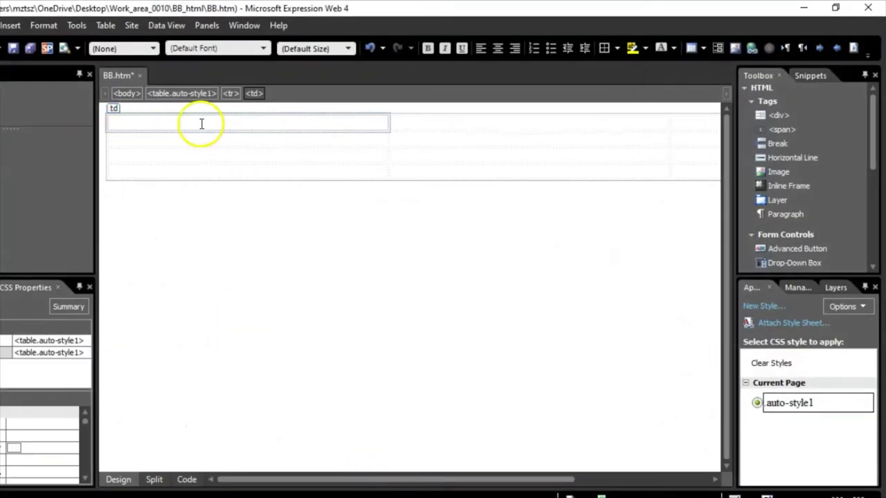
Set the table's first cell to 400 pixels wide and 300 pixels high, checking the dimensions for cell A in the question paper
{"action": "left_click", "coordinate": [144, 124]}
{"action": "right_click", "coordinate": [144, 124]}
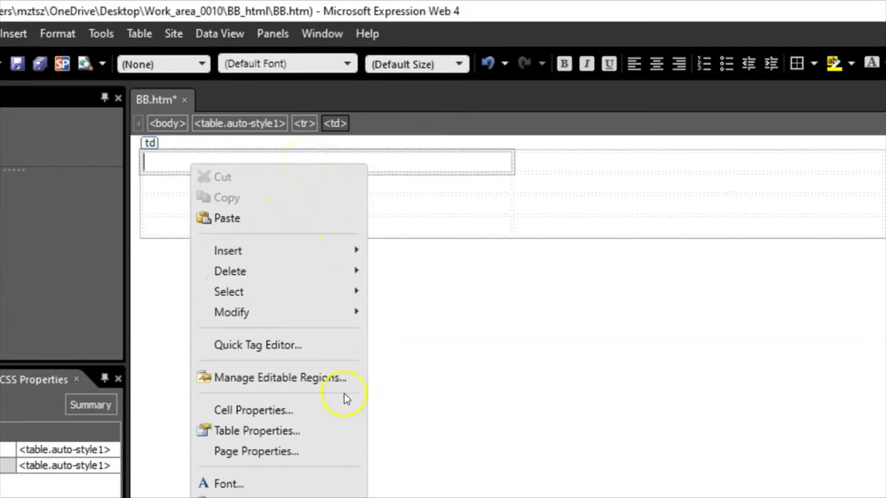
{"action": "left_click", "coordinate": [255, 410]}
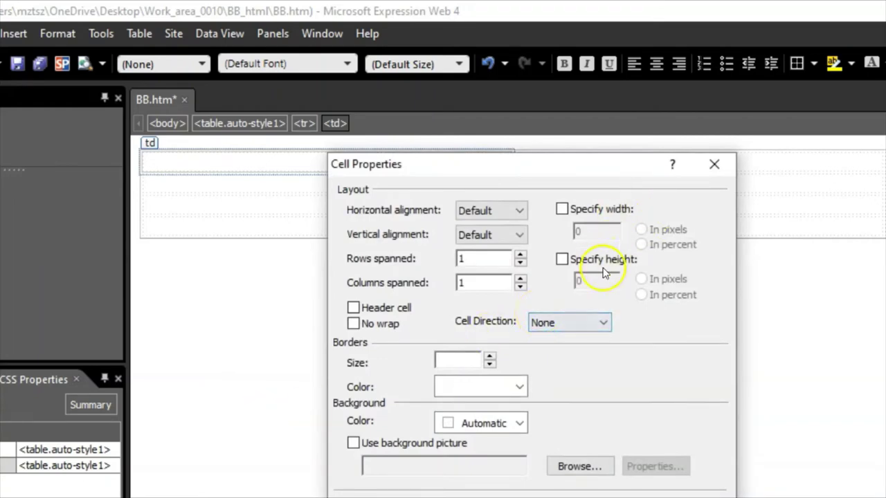
{"action": "left_click", "coordinate": [566, 210]}
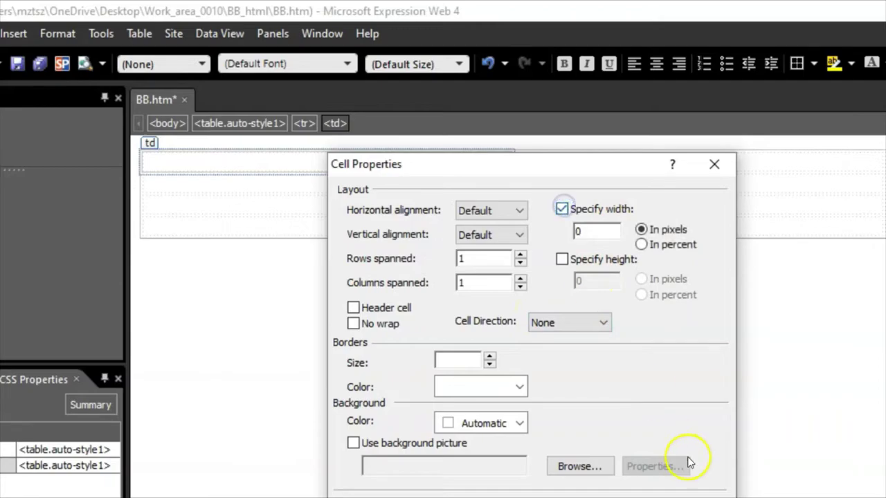
{"action": "key", "text": "alt+Tab"}
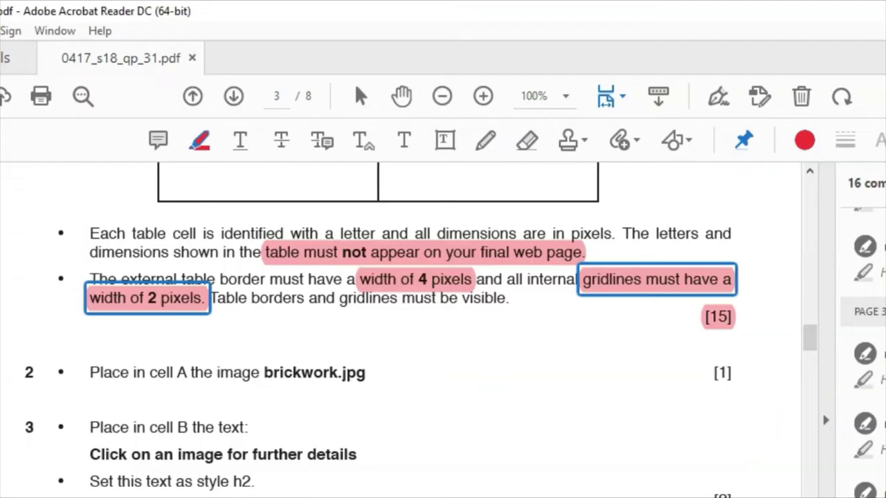
{"action": "scroll", "coordinate": [457, 453], "scroll_direction": "up", "scroll_amount": 10}
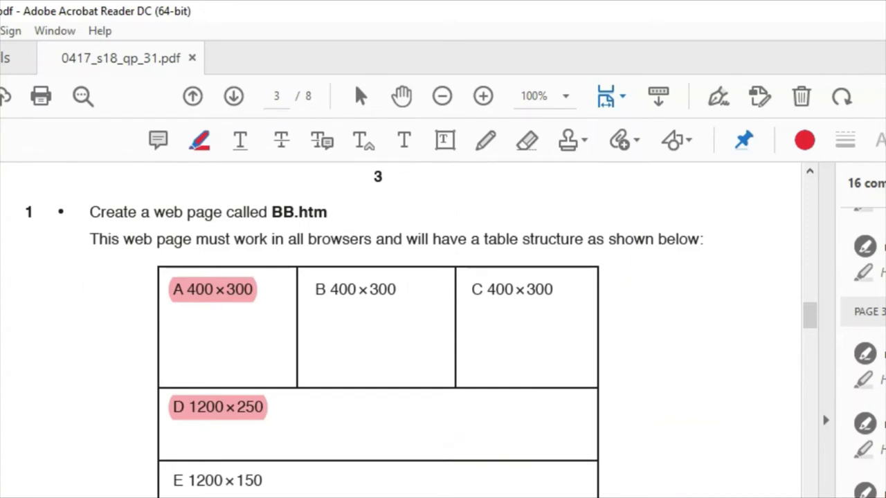
{"action": "key", "text": "alt+Tab"}
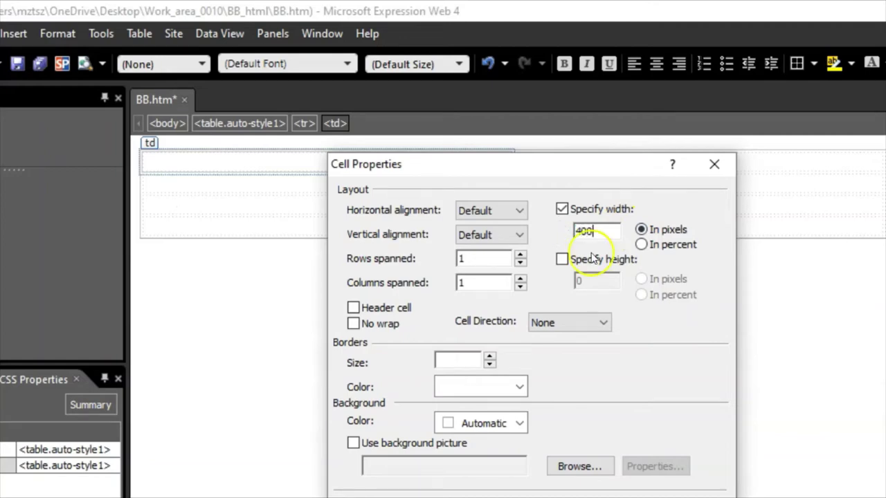
{"action": "left_click", "coordinate": [562, 259]}
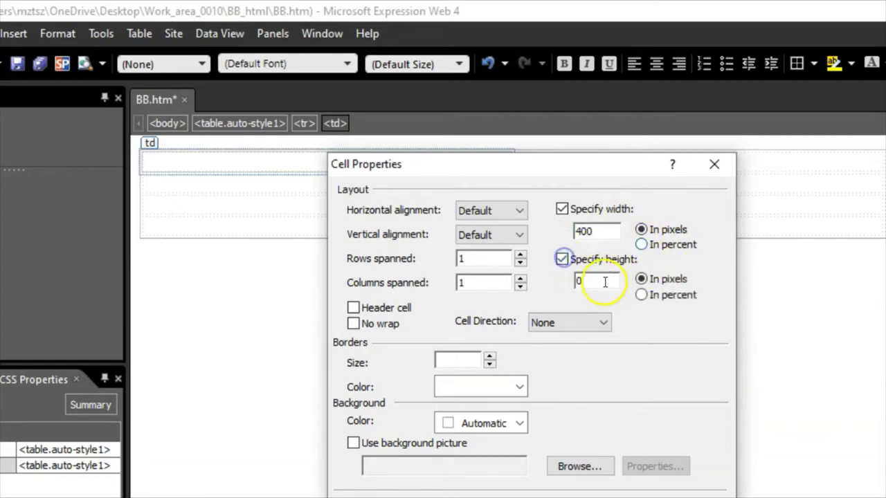
{"action": "left_click_drag", "start_coordinate": [605, 282], "coordinate": [568, 282]}
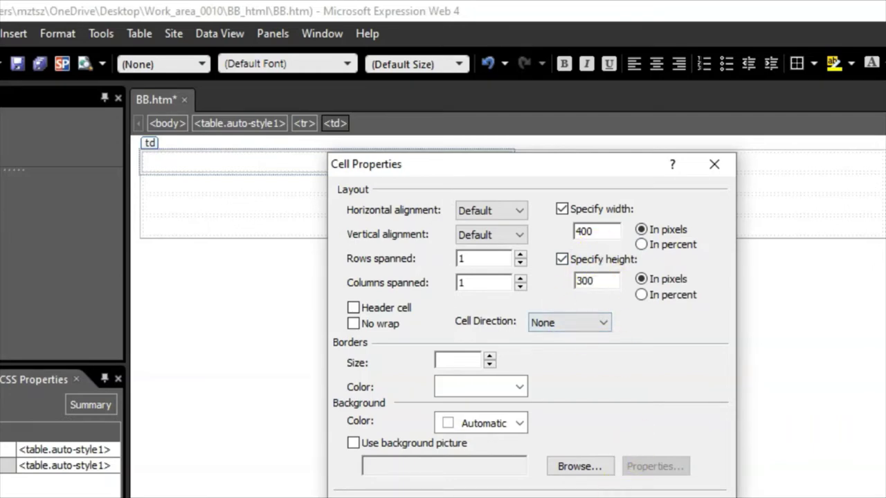
{"action": "key", "text": "alt+a"}
{"action": "key", "text": "Return"}
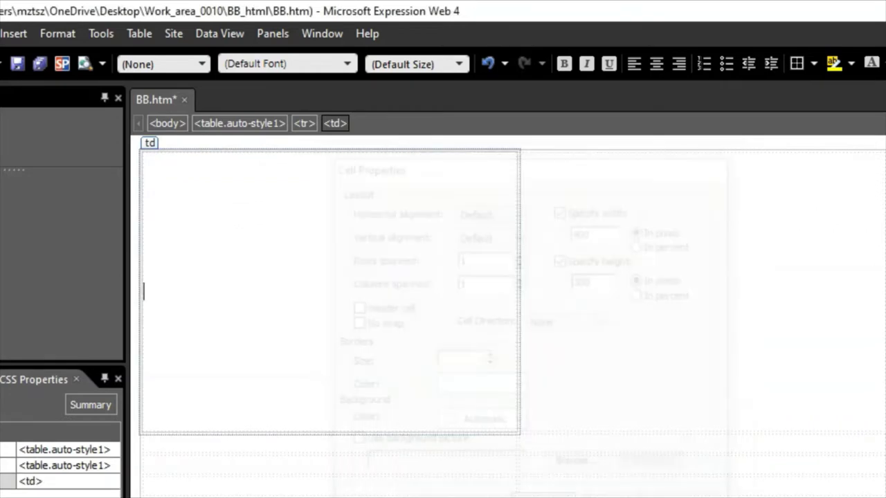
{"action": "left_click", "coordinate": [659, 242]}
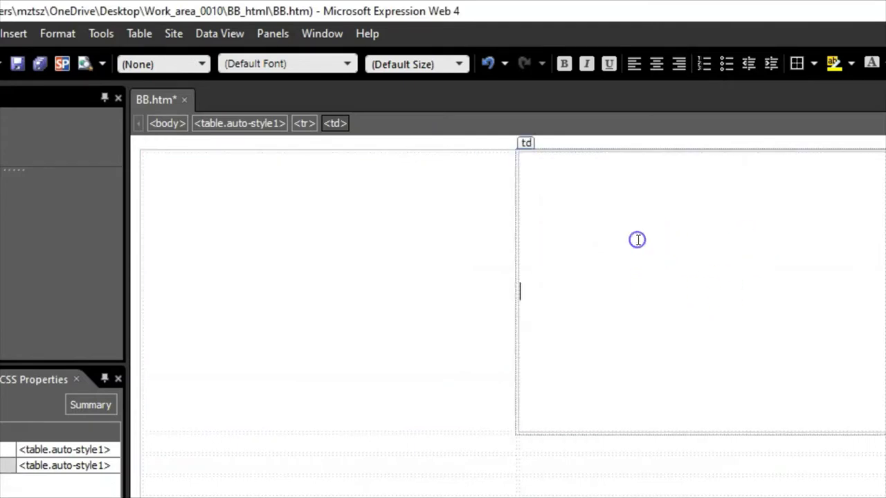
{"action": "right_click", "coordinate": [583, 245]}
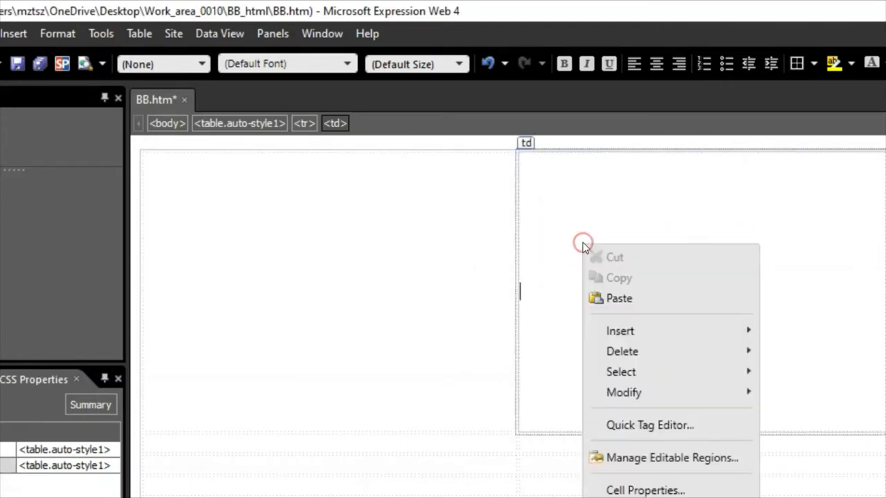
{"action": "left_click", "coordinate": [644, 490]}
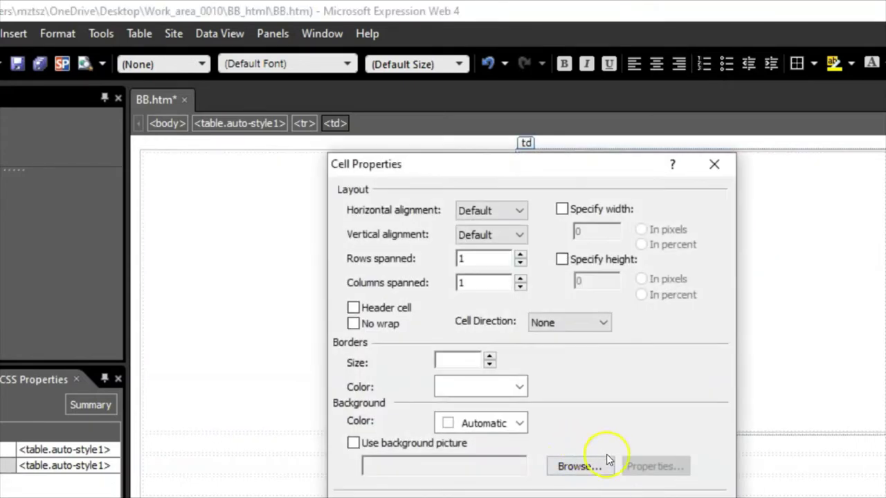
{"action": "left_click", "coordinate": [563, 209]}
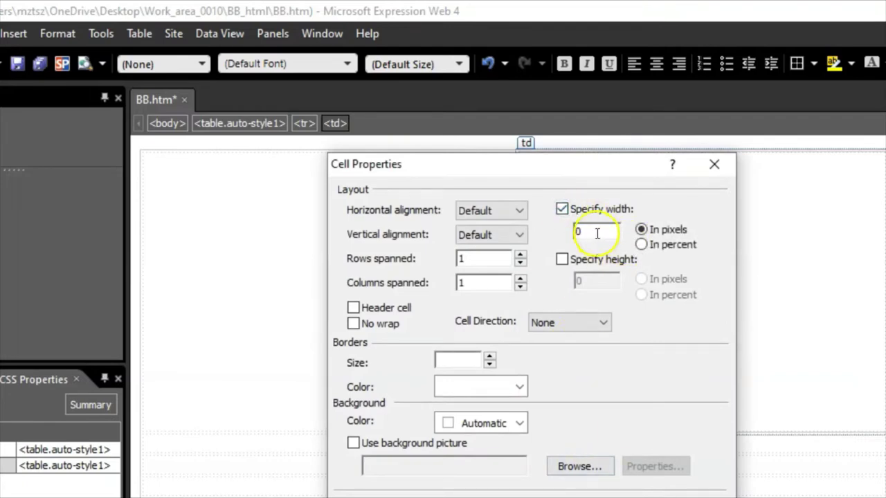
{"action": "left_click", "coordinate": [586, 231]}
{"action": "type", "text": "400"}
{"action": "left_click", "coordinate": [563, 260]}
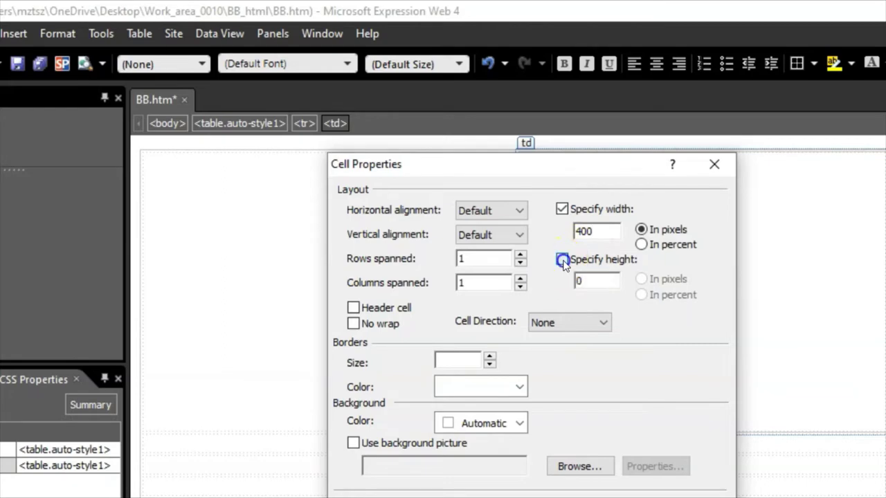
{"action": "left_click", "coordinate": [564, 281]}
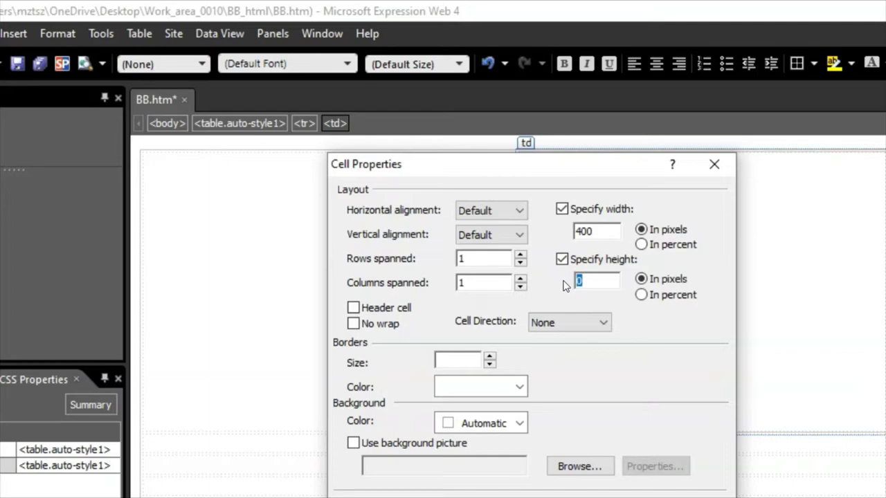
{"action": "left_click", "coordinate": [583, 497]}
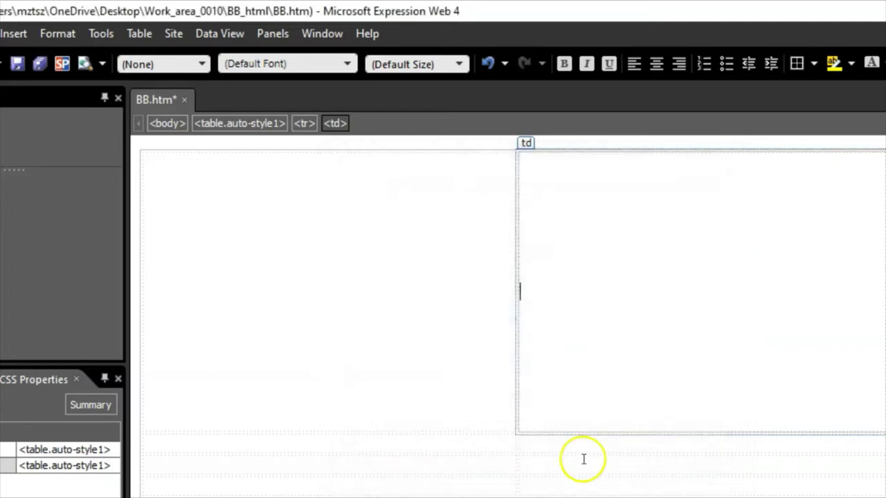
{"action": "left_click_drag", "start_coordinate": [326, 323], "coordinate": [653, 325]}
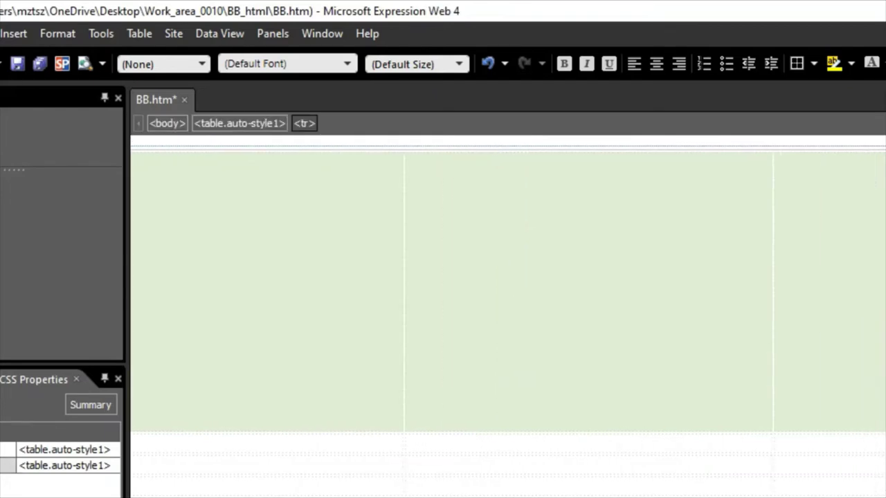
{"action": "right_click", "coordinate": [572, 267]}
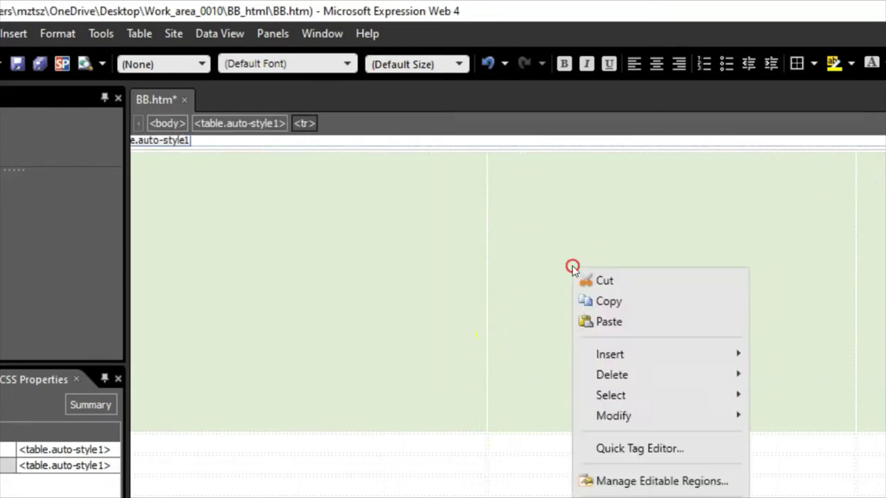
{"action": "left_click", "coordinate": [640, 496]}
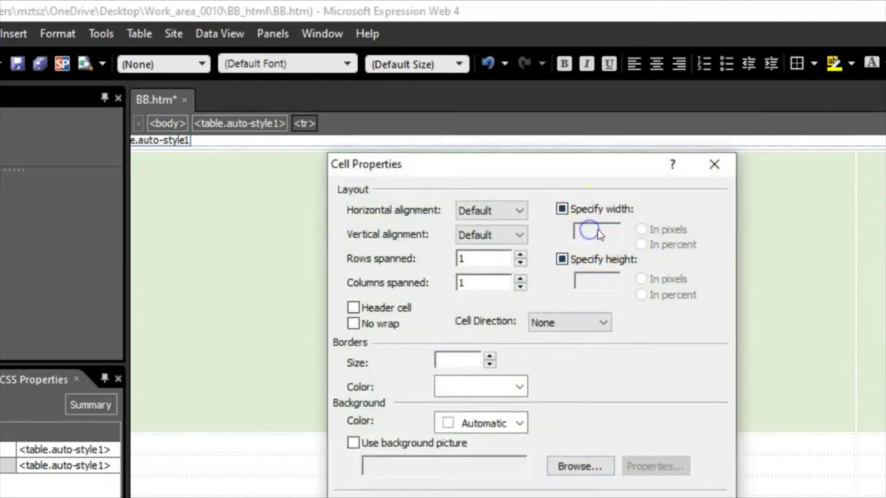
{"action": "left_click", "coordinate": [562, 208]}
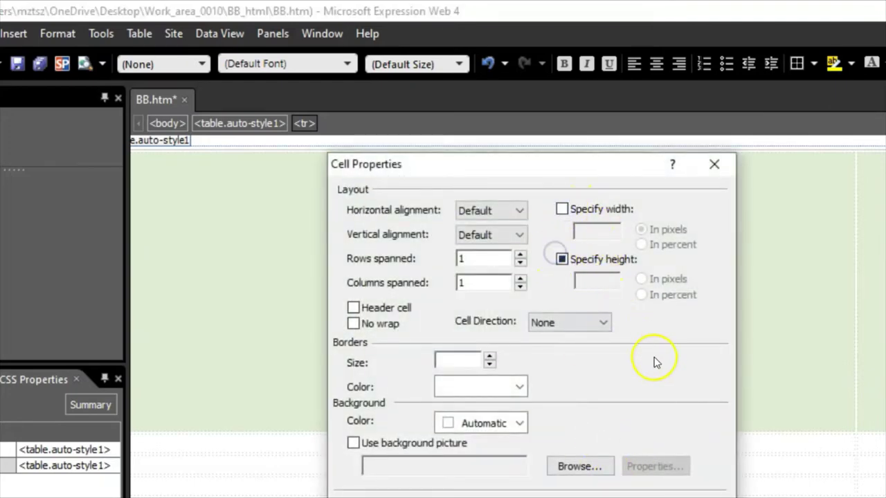
{"action": "key", "text": "Return"}
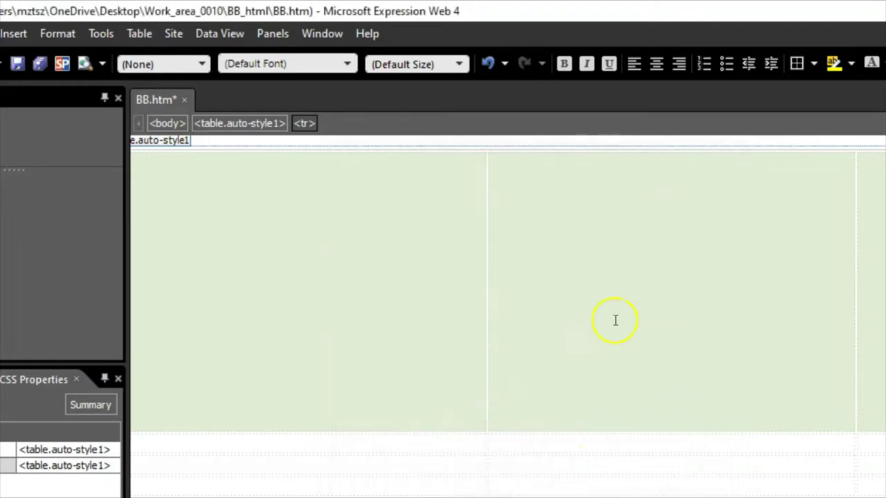
Set the second and third cells of the table's first row to 400 pixels wide and 300 pixels high
{"action": "left_click", "coordinate": [761, 364]}
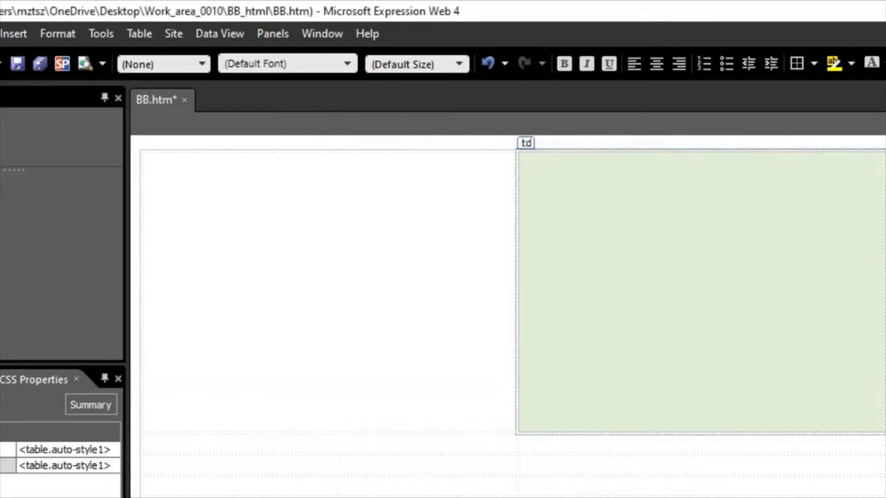
{"action": "right_click", "coordinate": [665, 262]}
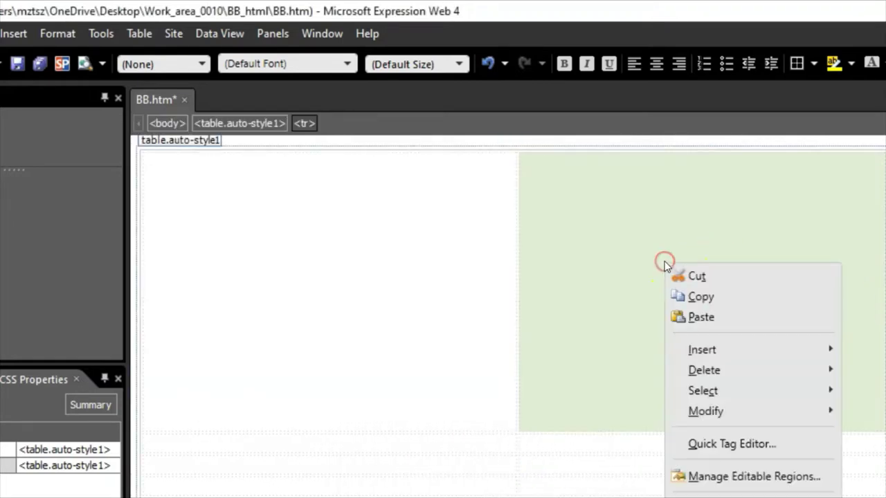
{"action": "left_click", "coordinate": [780, 493]}
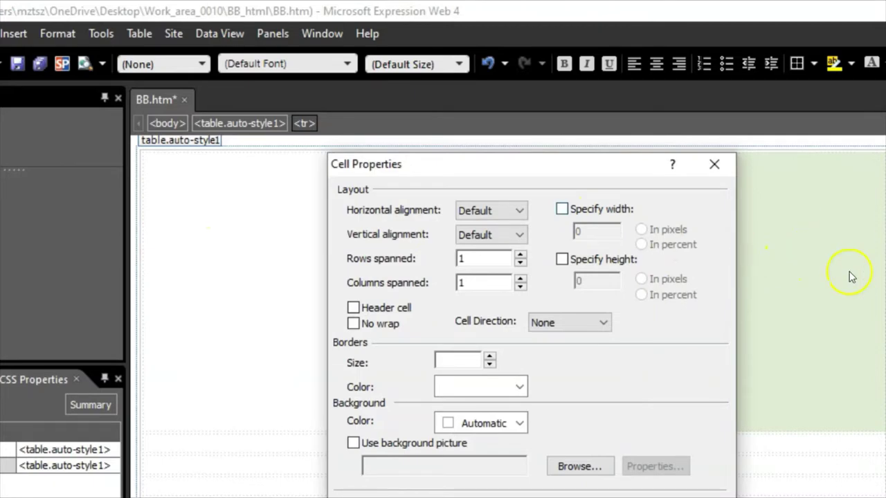
{"action": "left_click", "coordinate": [561, 209]}
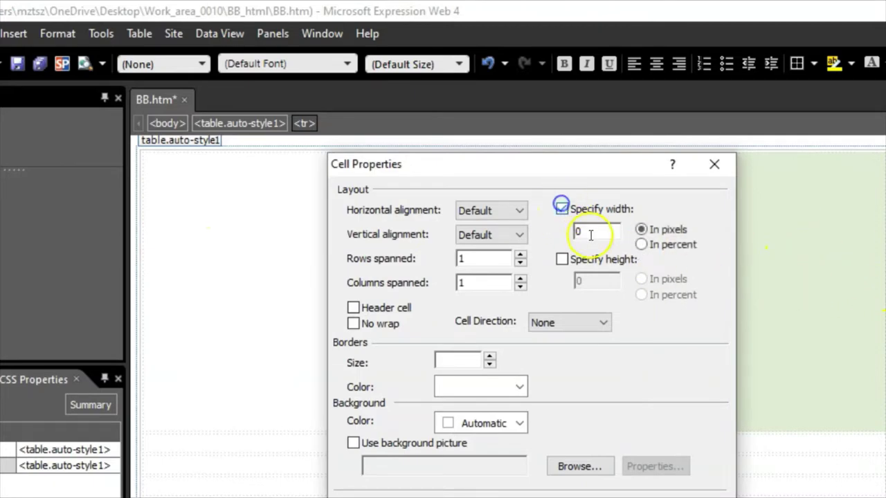
{"action": "left_click", "coordinate": [580, 233]}
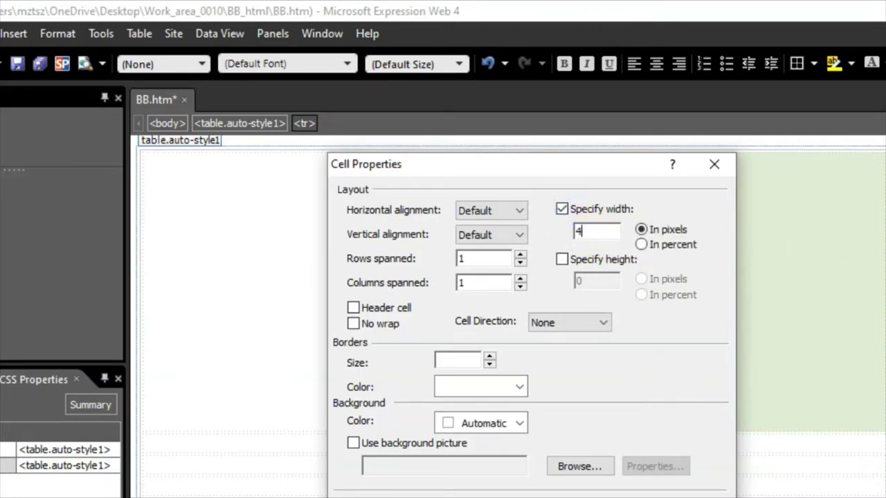
{"action": "left_click", "coordinate": [562, 259]}
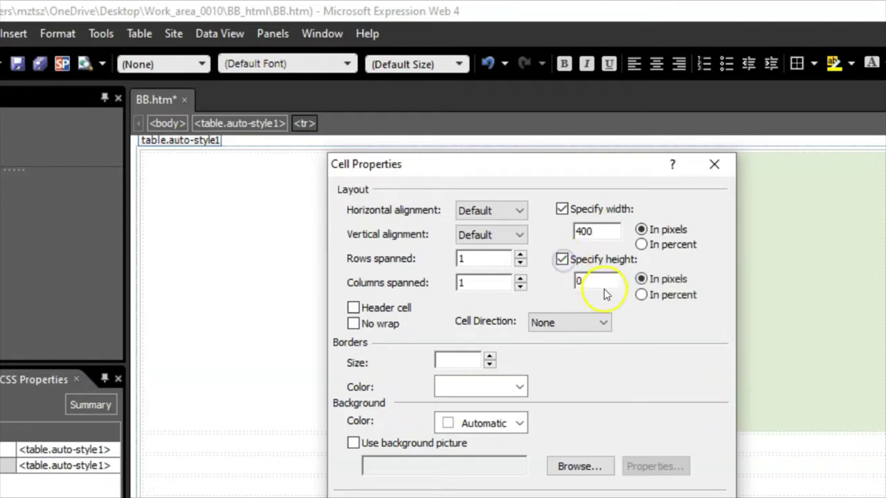
{"action": "left_click", "coordinate": [576, 278]}
{"action": "type", "text": "3"}
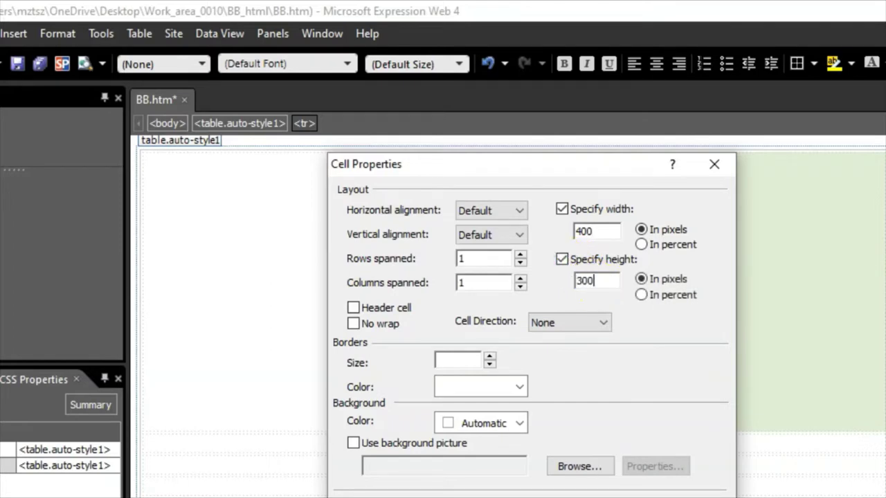
{"action": "type", "text": "00"}
{"action": "left_click", "coordinate": [618, 456]}
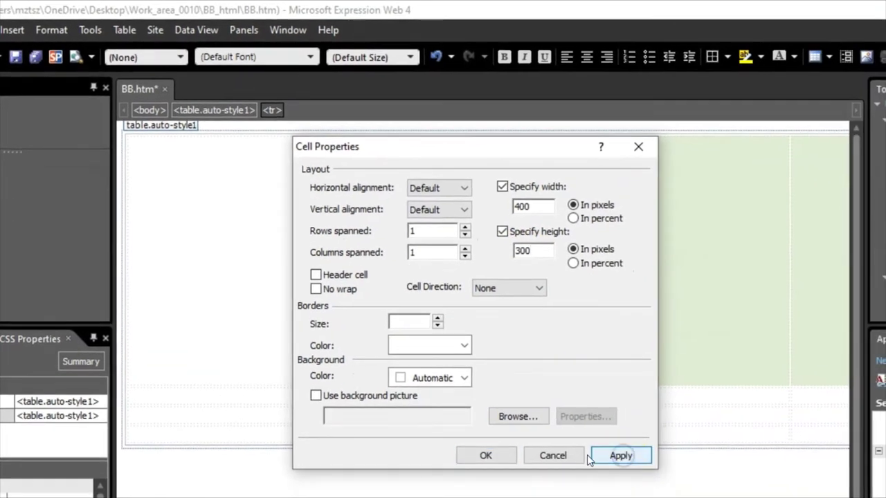
{"action": "left_click", "coordinate": [485, 455]}
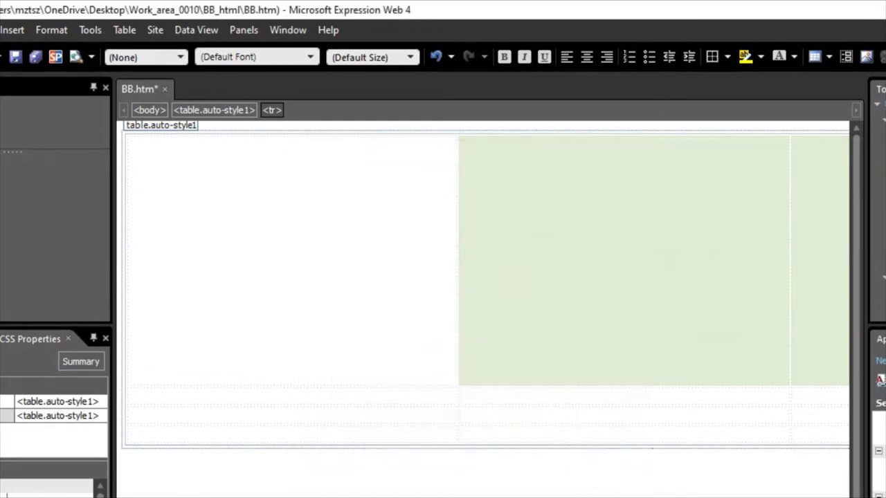
{"action": "scroll", "coordinate": [482, 308], "scroll_direction": "right", "scroll_amount": 4}
{"action": "scroll", "coordinate": [483, 309], "scroll_direction": "left", "scroll_amount": 4}
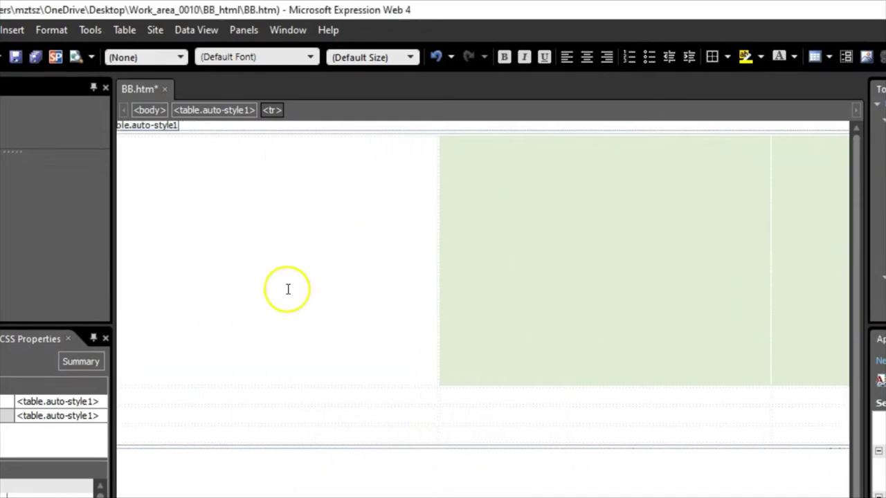
{"action": "left_click", "coordinate": [272, 277]}
{"action": "left_click", "coordinate": [720, 261]}
{"action": "left_click", "coordinate": [829, 265]}
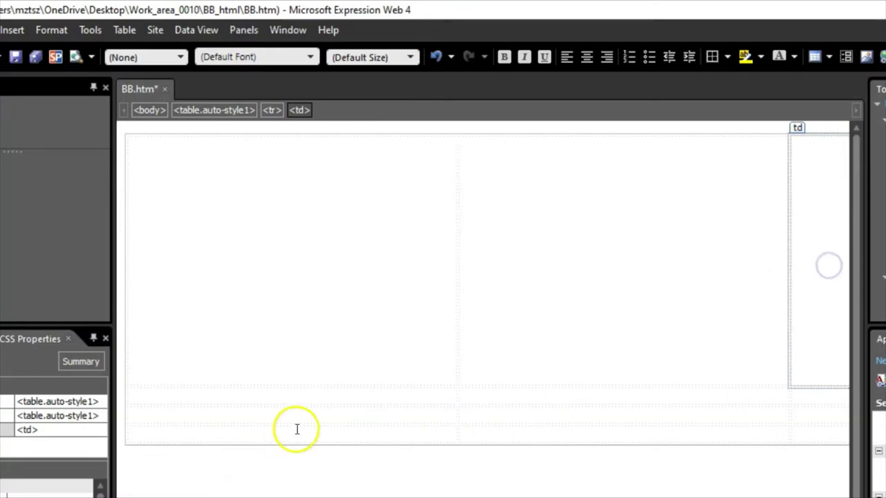
Check the cell D layout in the question paper and merge the three cells of the table's second row into one
{"action": "left_click", "coordinate": [203, 392]}
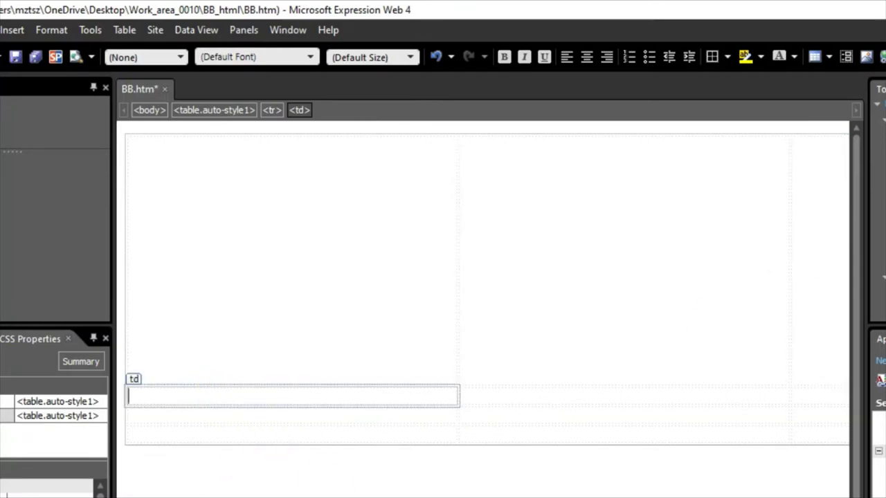
{"action": "key", "text": "alt+Tab"}
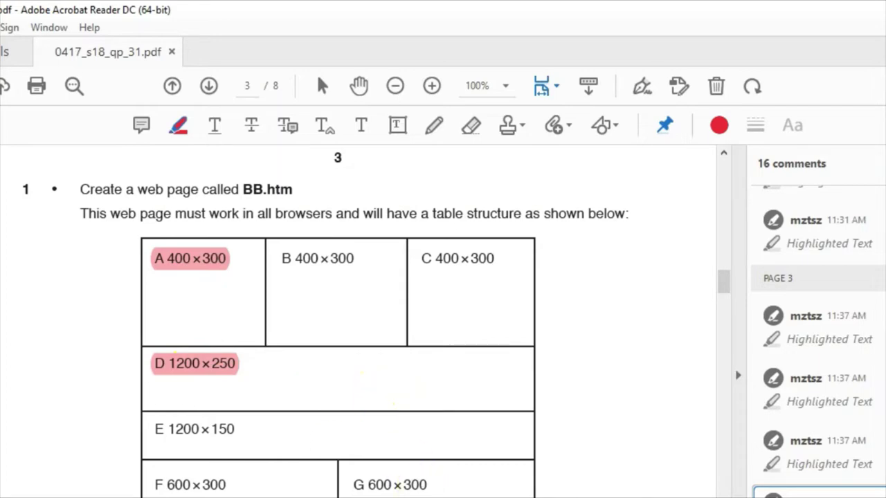
{"action": "left_click", "coordinate": [584, 493]}
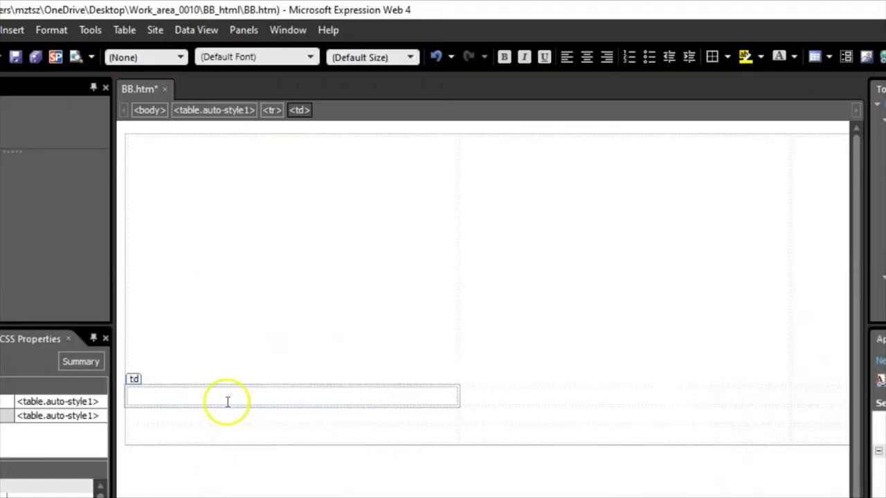
{"action": "left_click_drag", "start_coordinate": [182, 395], "coordinate": [584, 397]}
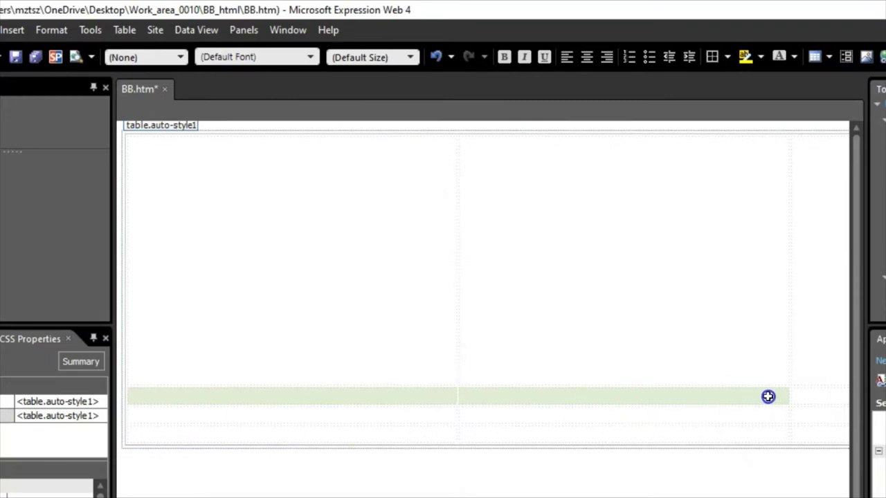
{"action": "left_click_drag", "start_coordinate": [768, 397], "coordinate": [833, 395]}
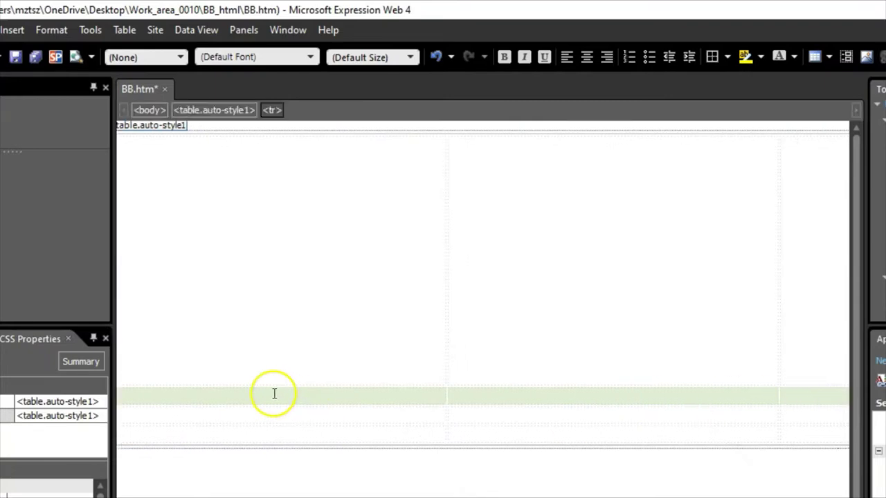
{"action": "right_click", "coordinate": [274, 395]}
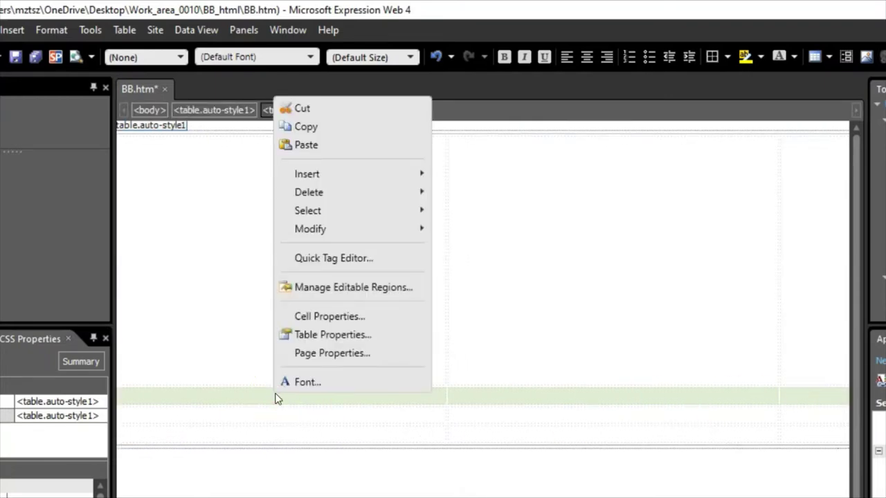
{"action": "mouse_move", "coordinate": [379, 229]}
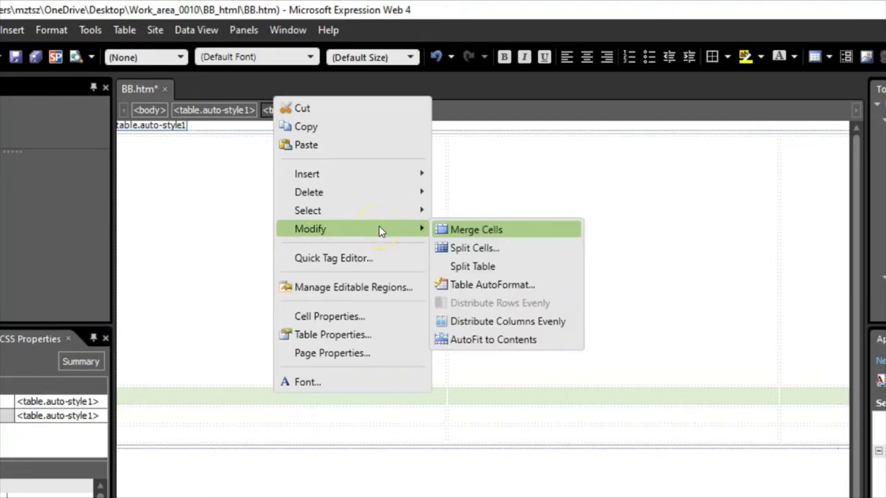
{"action": "left_click", "coordinate": [521, 238]}
{"action": "left_click", "coordinate": [314, 401]}
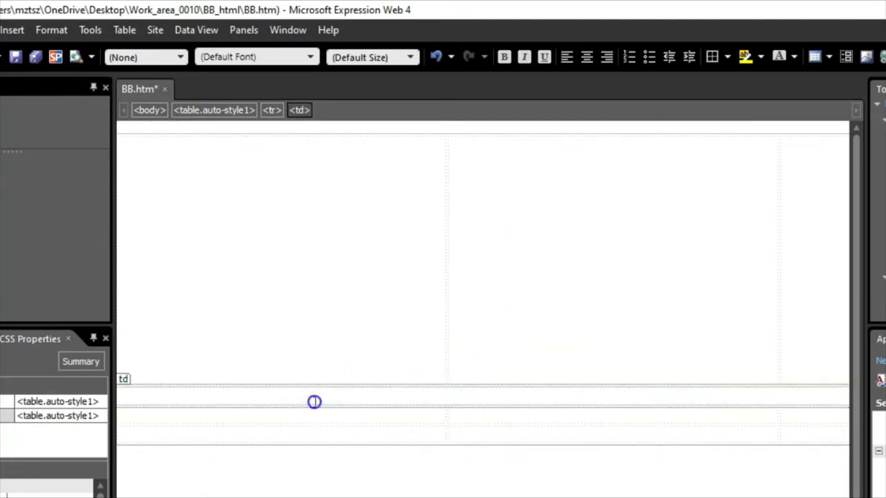
Set the merged second-row cell to 1200 pixels wide and 250 pixels high
{"action": "left_click", "coordinate": [369, 394]}
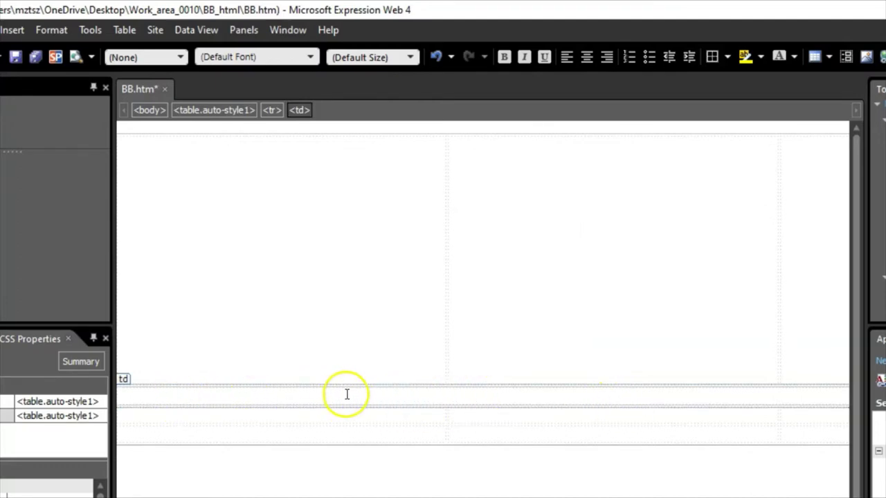
{"action": "right_click", "coordinate": [303, 394]}
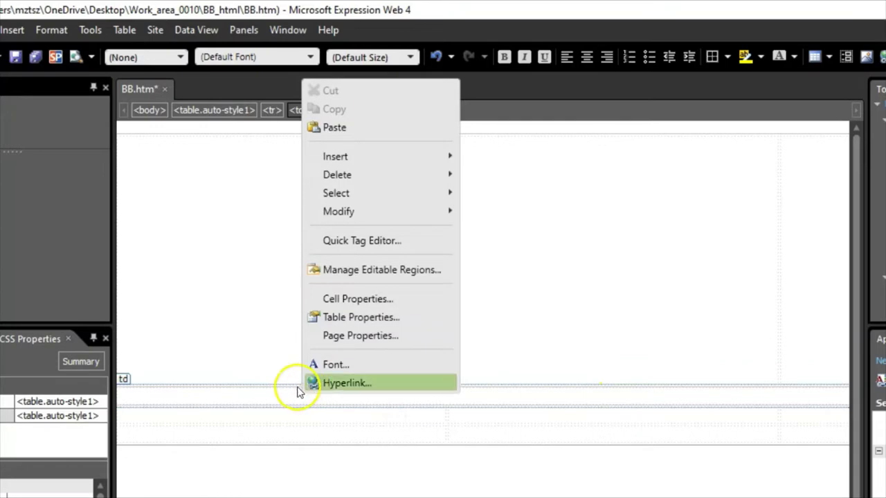
{"action": "left_click", "coordinate": [383, 299]}
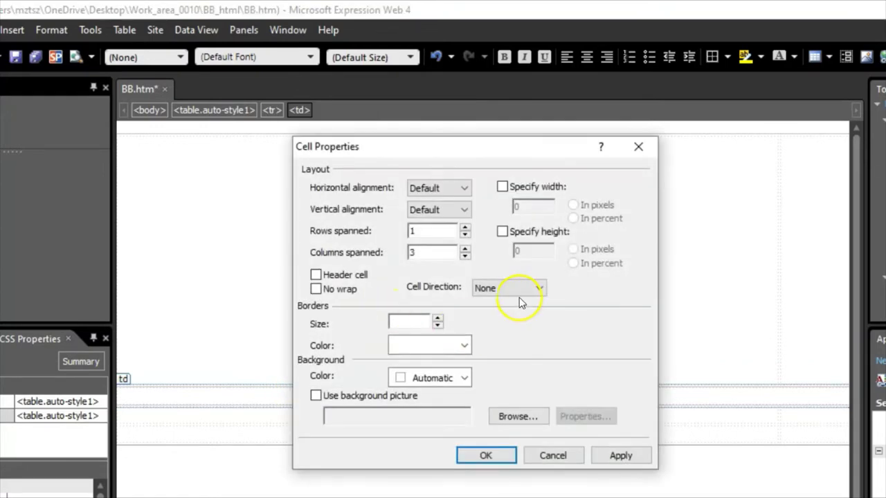
{"action": "left_click", "coordinate": [503, 187]}
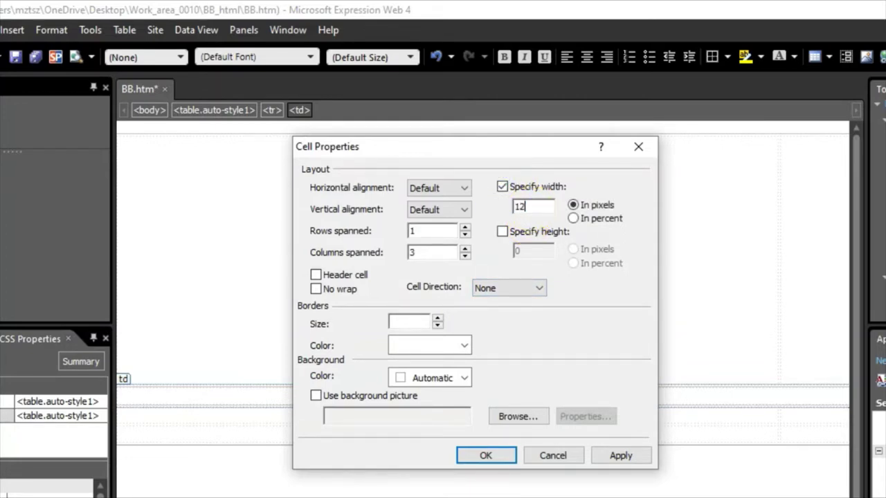
{"action": "left_click", "coordinate": [502, 232]}
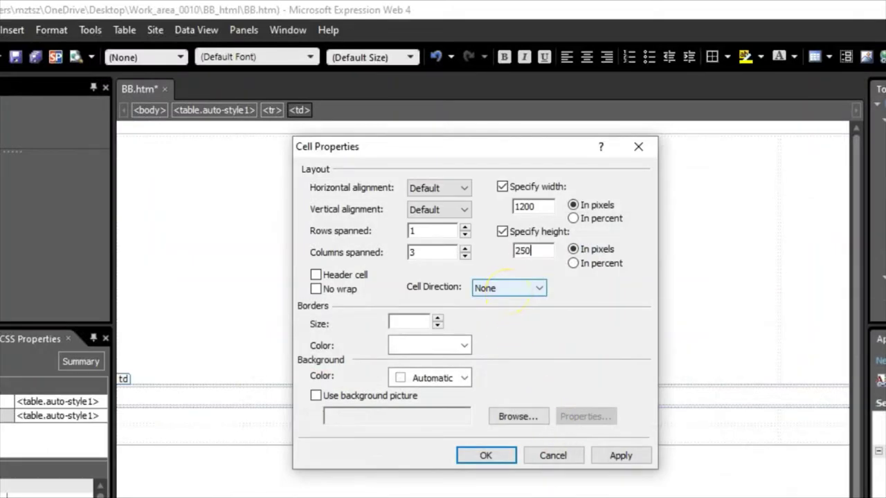
{"action": "left_click", "coordinate": [627, 457]}
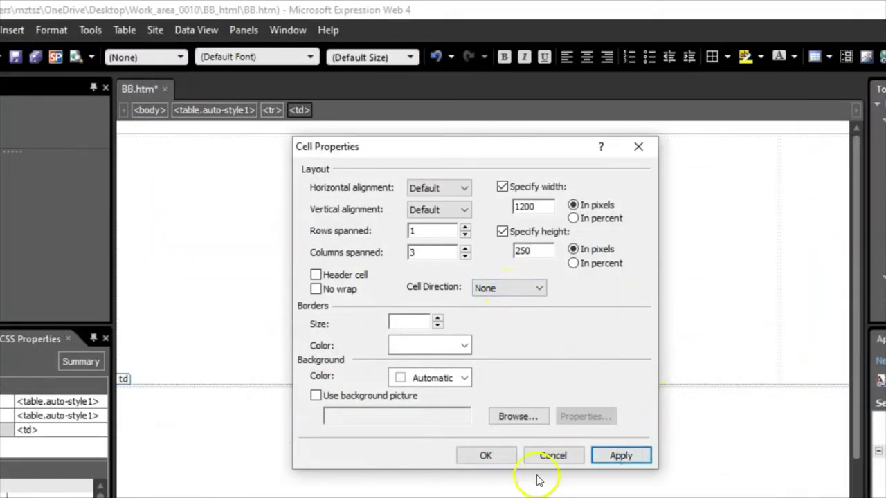
{"action": "left_click", "coordinate": [487, 454]}
Check the cell E layout in the question paper and merge the three cells of the table's third row into one
{"action": "scroll", "coordinate": [389, 441], "scroll_direction": "down", "scroll_amount": 3}
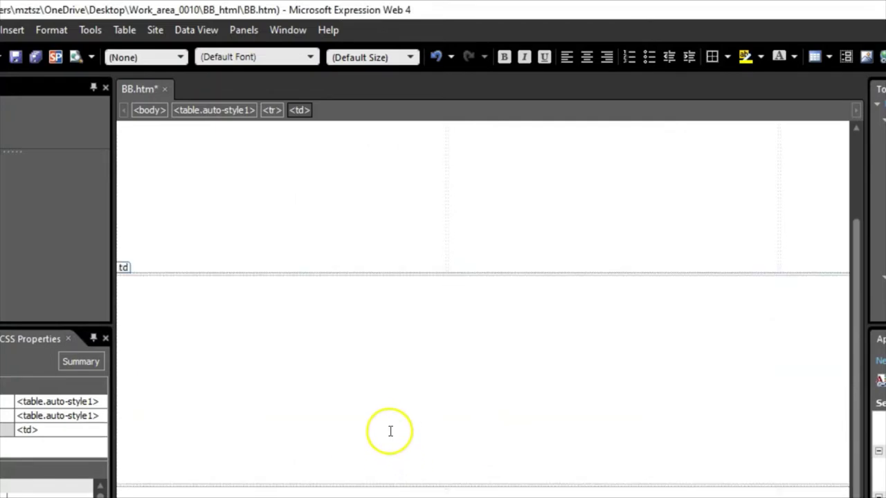
{"action": "left_click", "coordinate": [190, 494]}
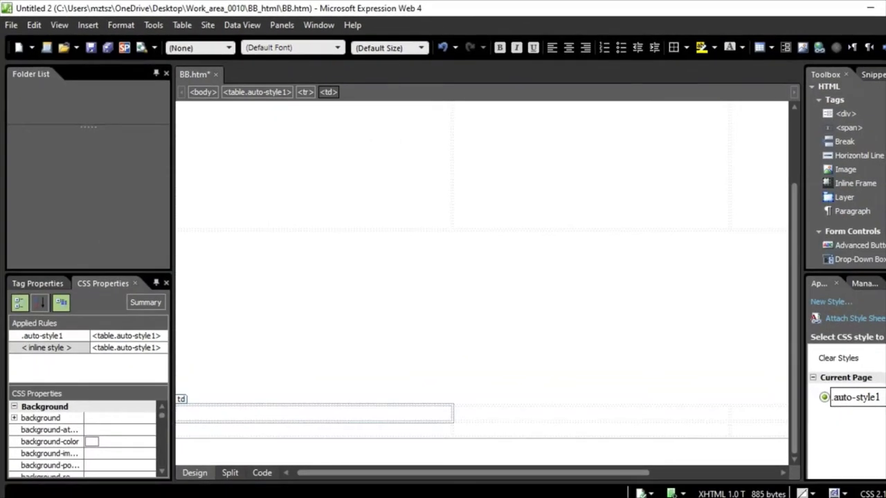
{"action": "key", "text": "alt+Tab"}
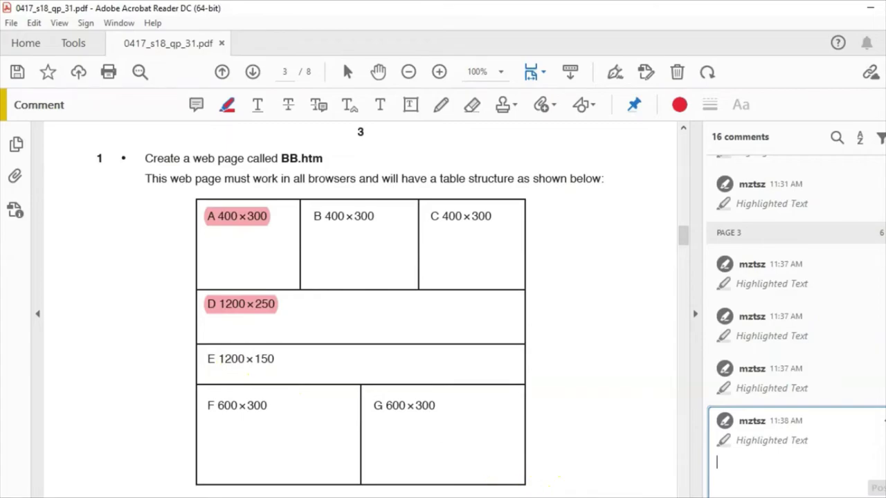
{"action": "key", "text": "alt+Tab"}
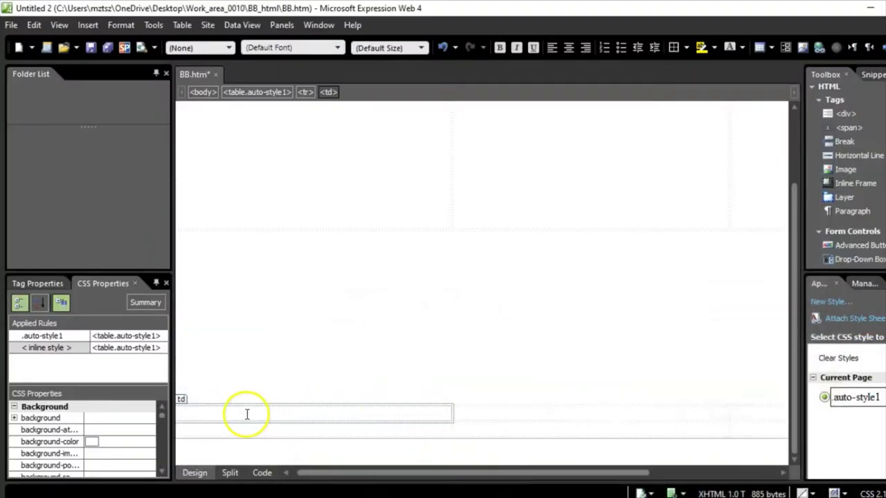
{"action": "left_click_drag", "start_coordinate": [247, 414], "coordinate": [491, 416]}
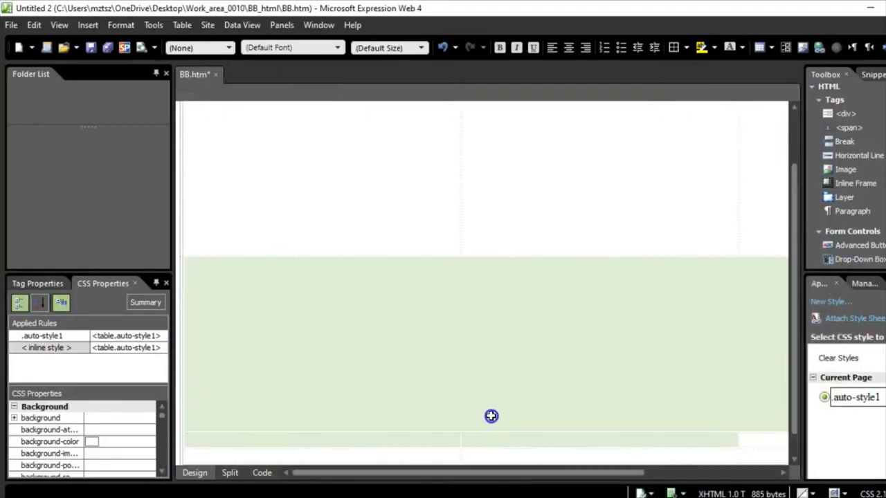
{"action": "left_click_drag", "start_coordinate": [579, 427], "coordinate": [778, 447]}
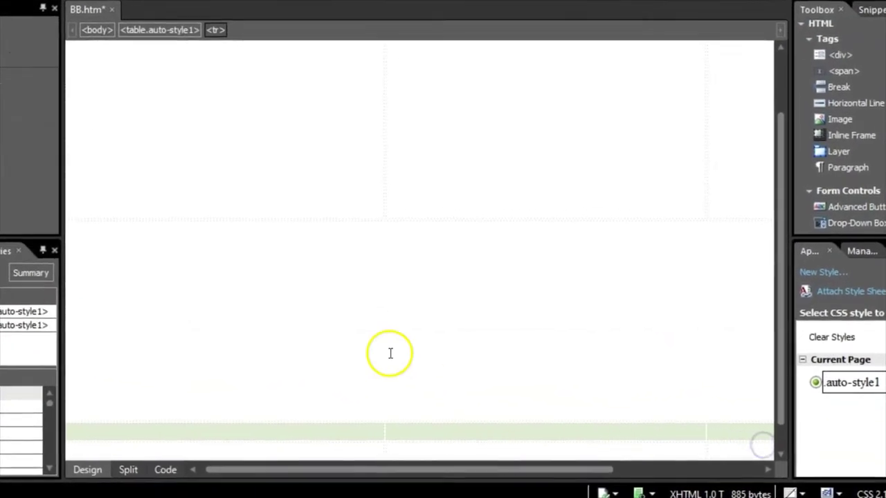
{"action": "scroll", "coordinate": [350, 321], "scroll_direction": "down", "scroll_amount": 1}
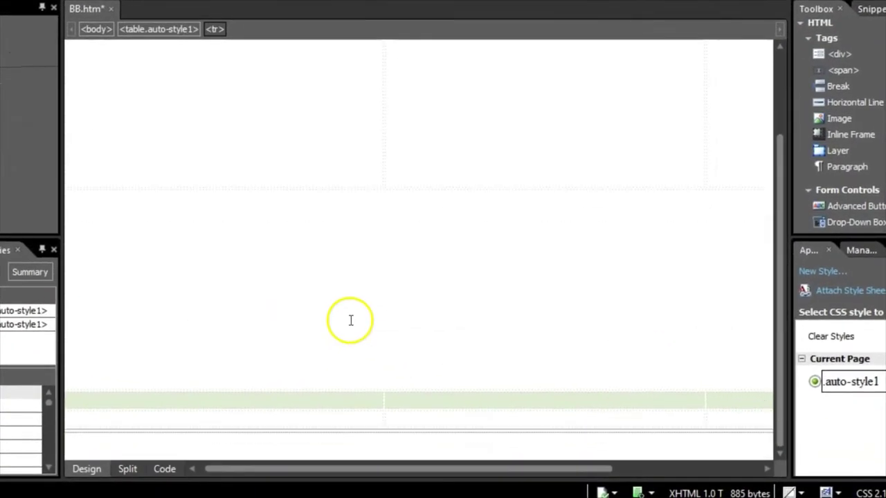
{"action": "left_click", "coordinate": [230, 400]}
{"action": "right_click", "coordinate": [230, 400]}
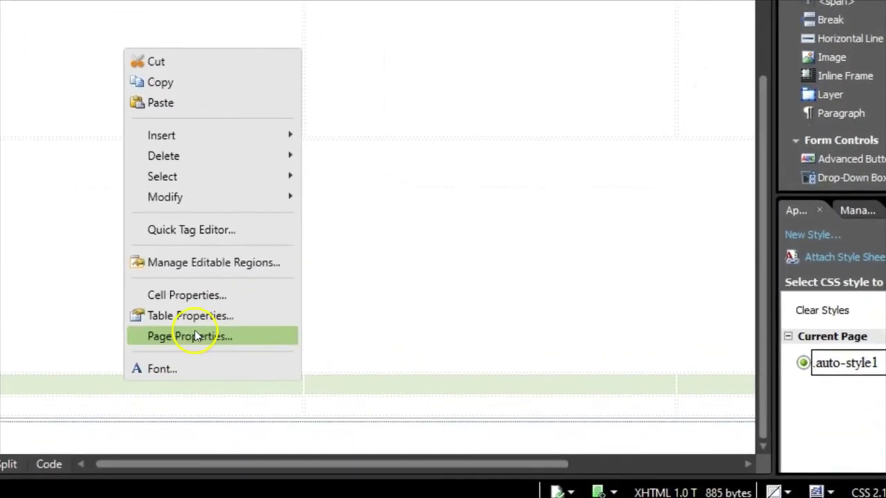
{"action": "mouse_move", "coordinate": [248, 197]}
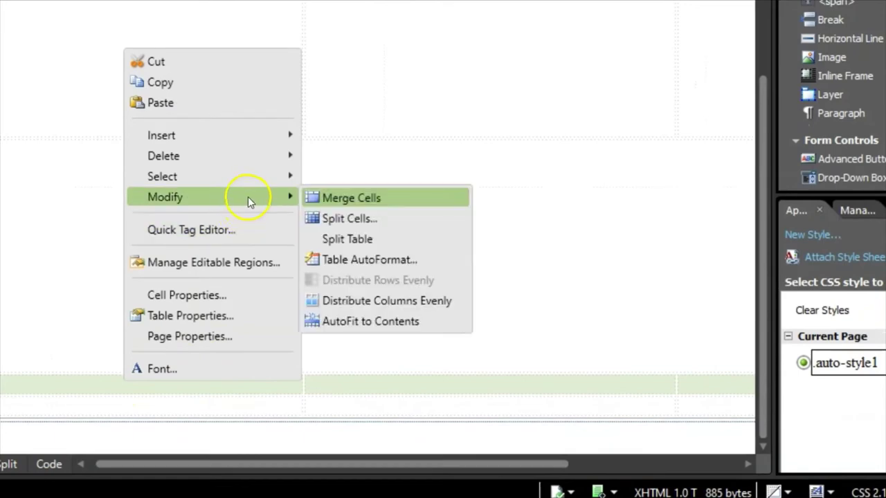
{"action": "left_click", "coordinate": [369, 199]}
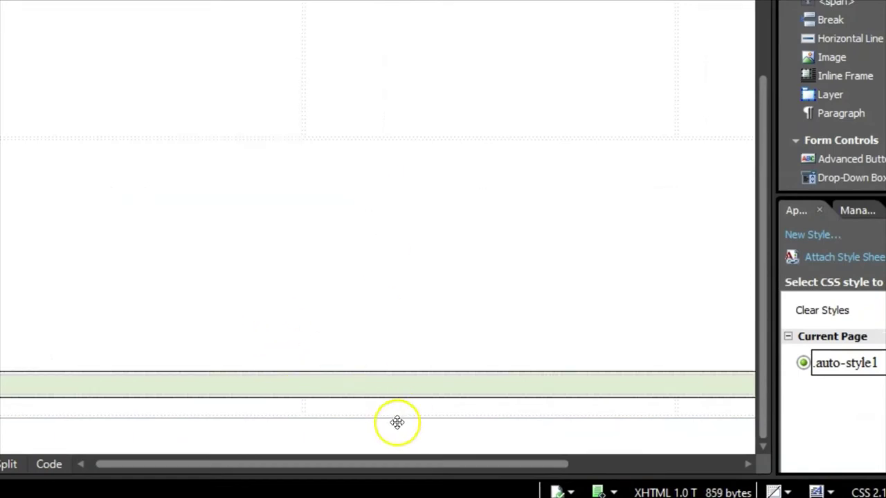
{"action": "left_click", "coordinate": [249, 389]}
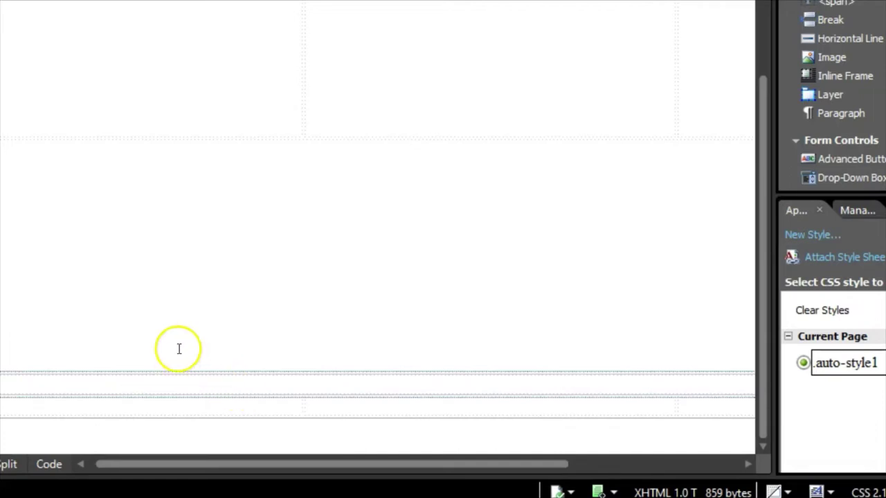
Specify a width of 1200 pixels and a height of 150 pixels for the merged third-row cell
{"action": "right_click", "coordinate": [132, 389]}
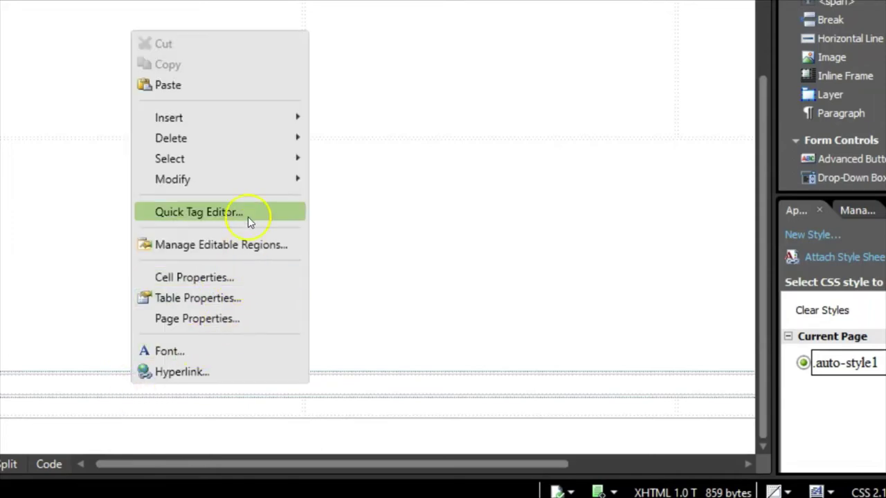
{"action": "mouse_move", "coordinate": [256, 182]}
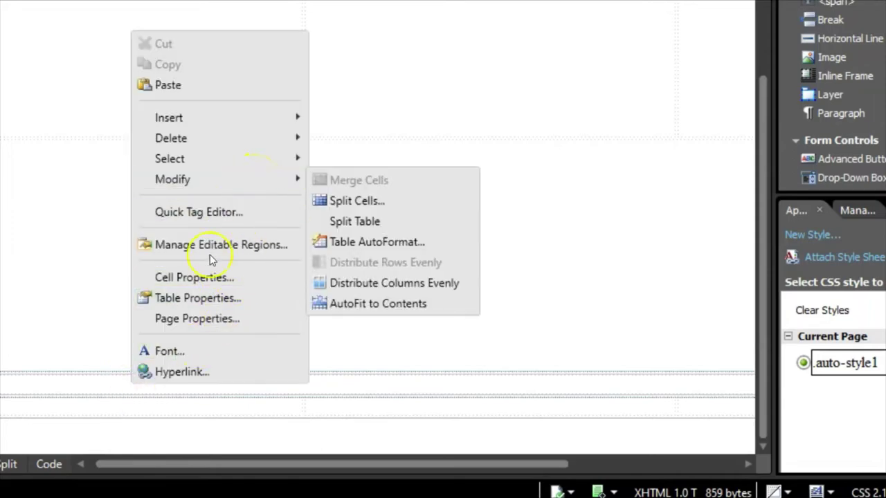
{"action": "left_click", "coordinate": [191, 283]}
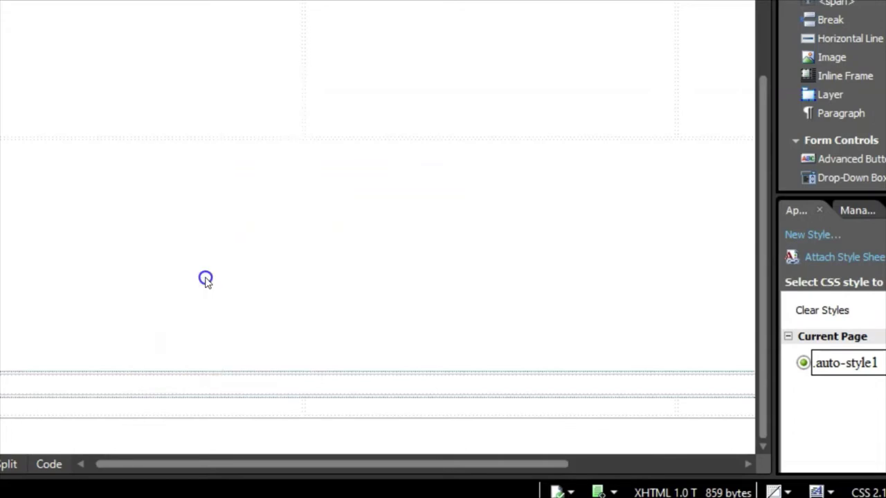
{"action": "left_click", "coordinate": [366, 39]}
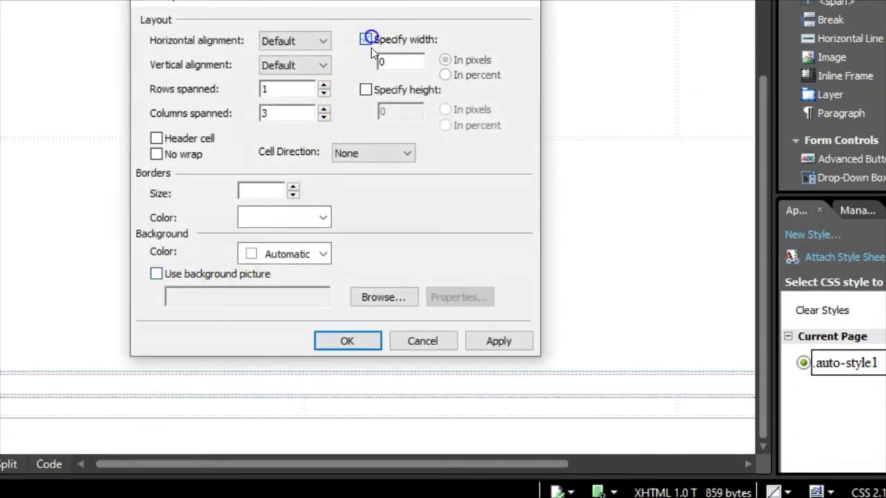
{"action": "double_click", "coordinate": [388, 62]}
{"action": "type", "text": "12"}
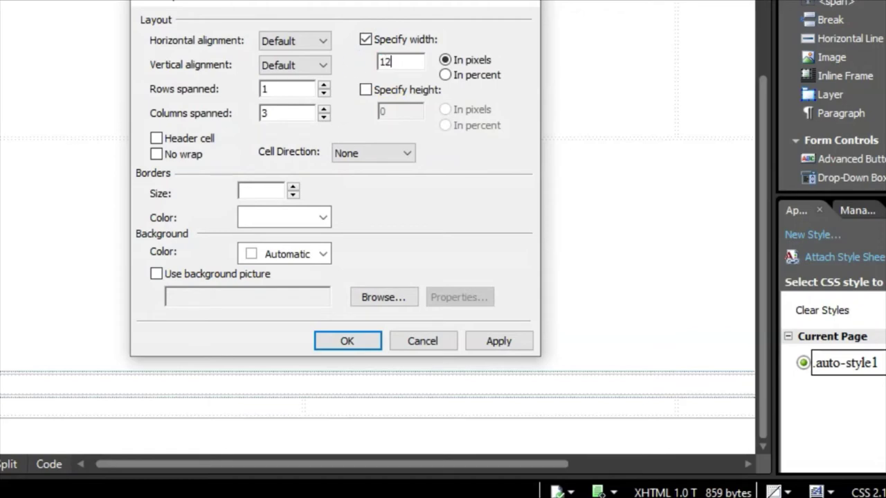
{"action": "type", "text": "00"}
{"action": "left_click", "coordinate": [365, 89]}
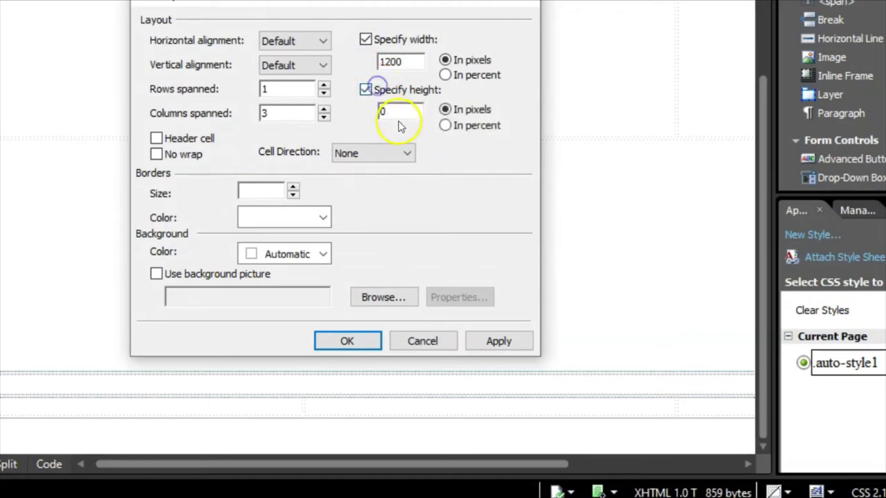
{"action": "left_click_drag", "start_coordinate": [393, 111], "coordinate": [360, 109]}
{"action": "type", "text": "150"}
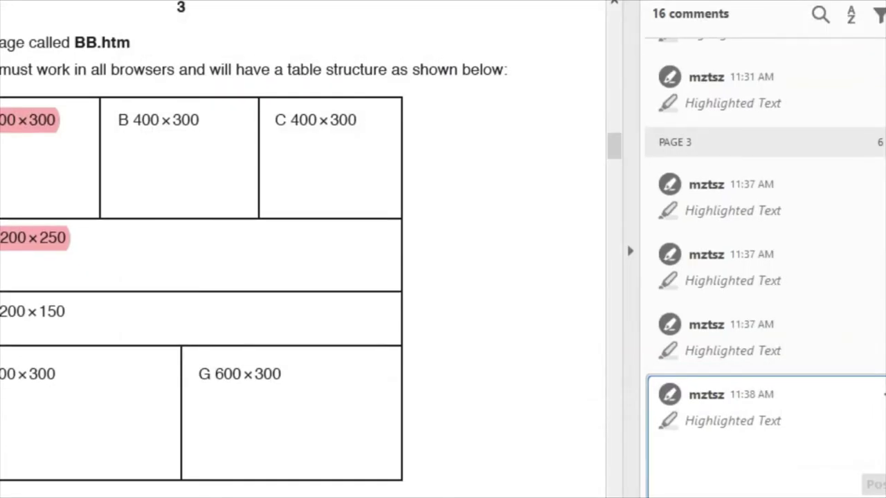
Highlight the cell E dimensions in the question paper, then apply the specified size to the merged third-row cell
{"action": "left_click_drag", "start_coordinate": [81, 314], "coordinate": [0, 307]}
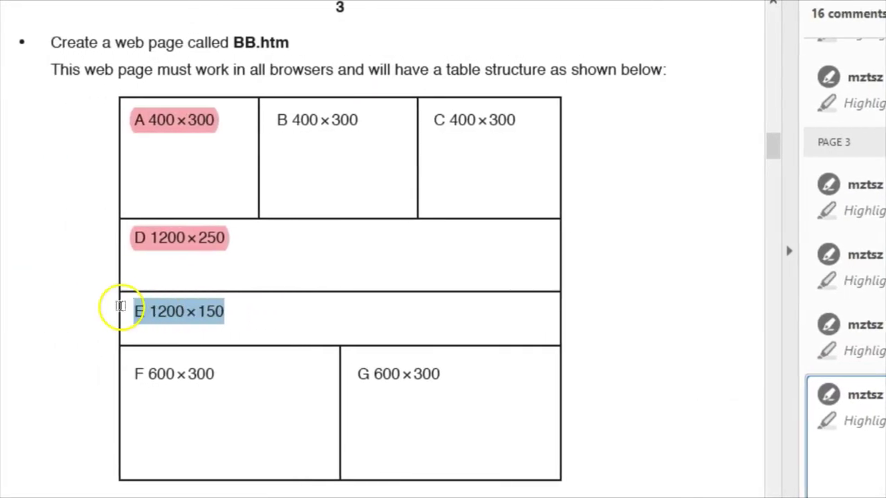
{"action": "left_click_drag", "start_coordinate": [121, 306], "coordinate": [121, 306]}
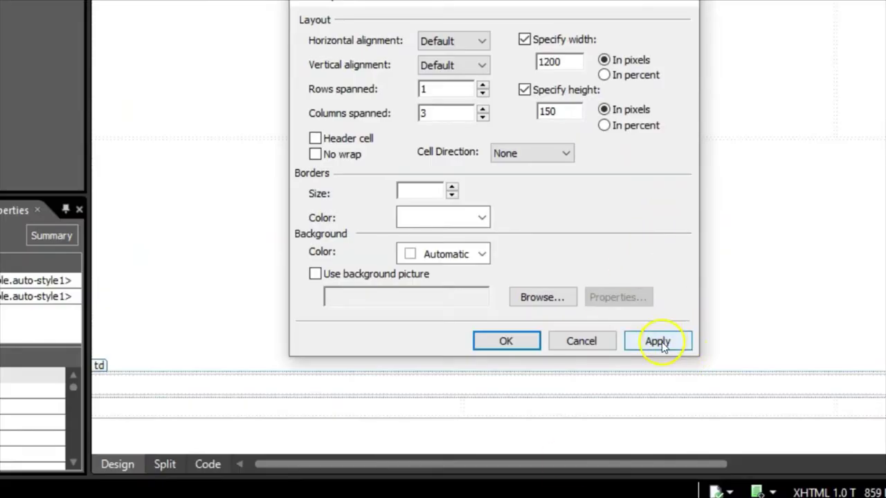
{"action": "left_click", "coordinate": [661, 342]}
{"action": "left_click", "coordinate": [497, 341]}
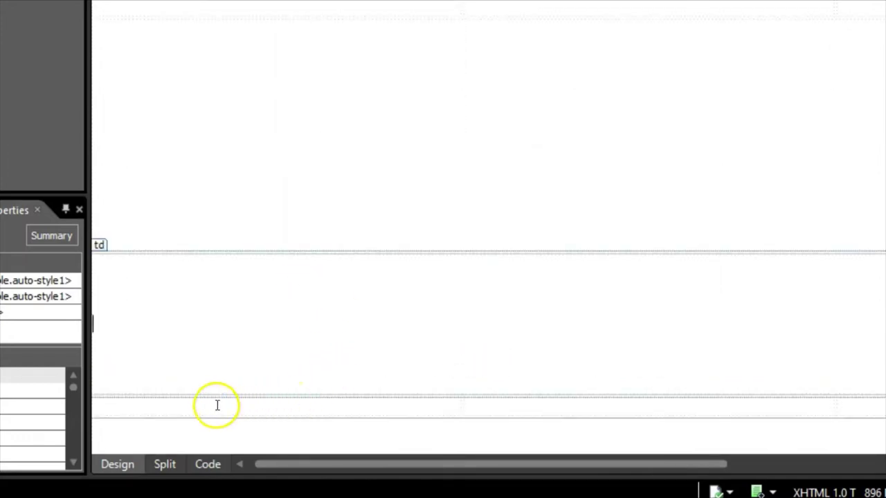
Place the cursor in the first cell of the table's last row and check the bottom row's layout in the question paper
{"action": "left_click", "coordinate": [217, 405]}
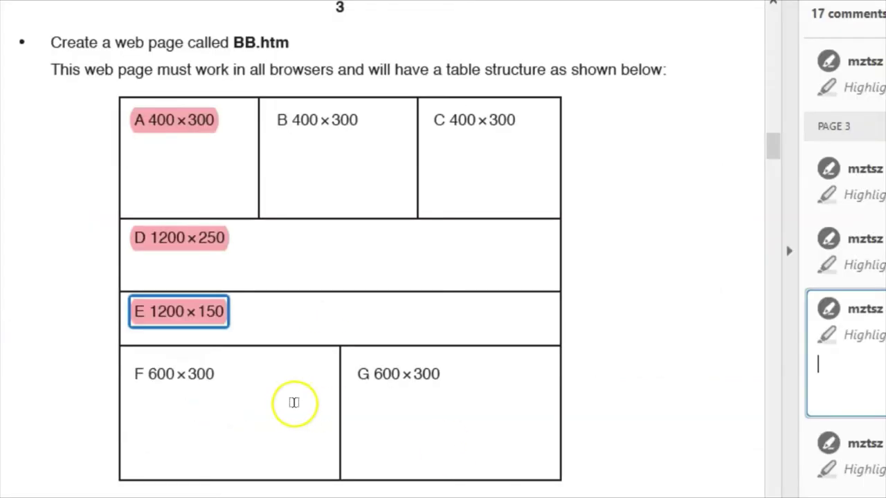